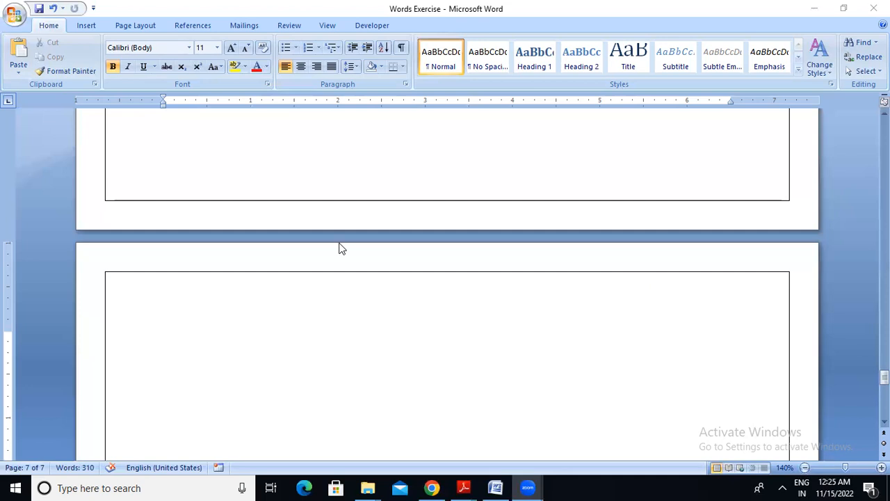
Add the heading "Function" on the blank last page and, beneath it, the formula (a+b)² = a*a + 2ab+ b*b with a superscript 2.
click(180, 318)
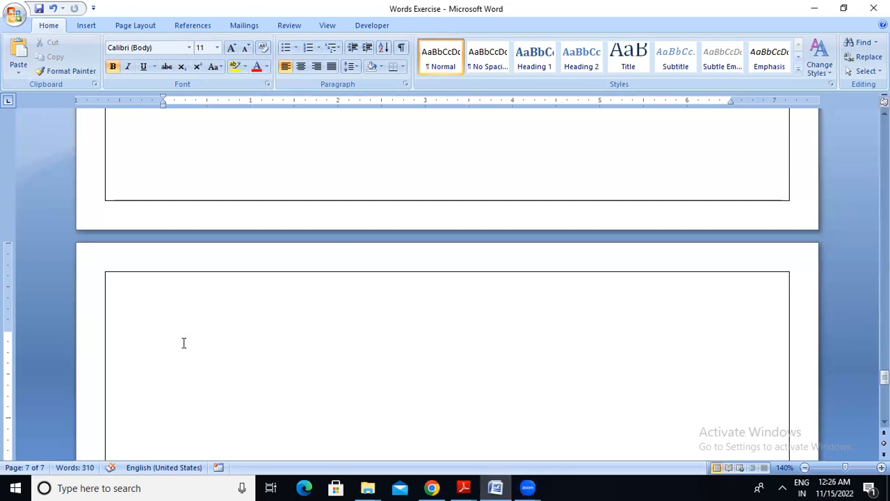
text(Function)
key(Return)
text((a+b))
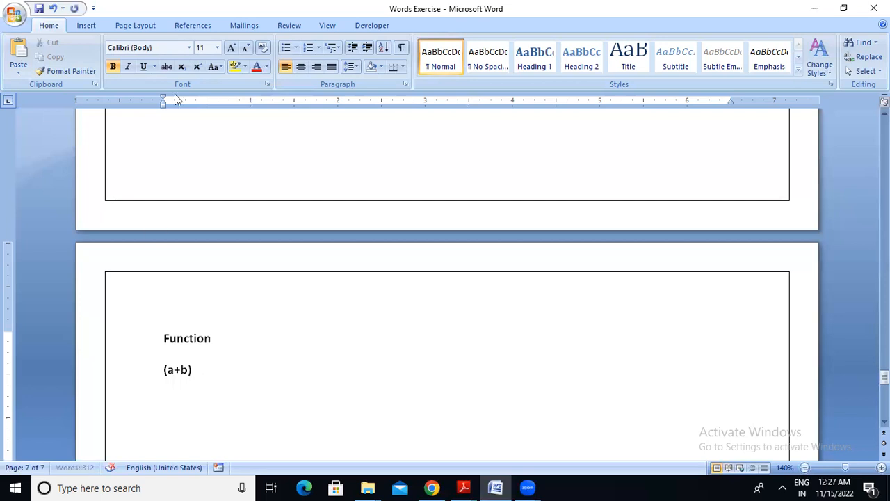
click(197, 66)
text(2)
click(198, 67)
text(= a)
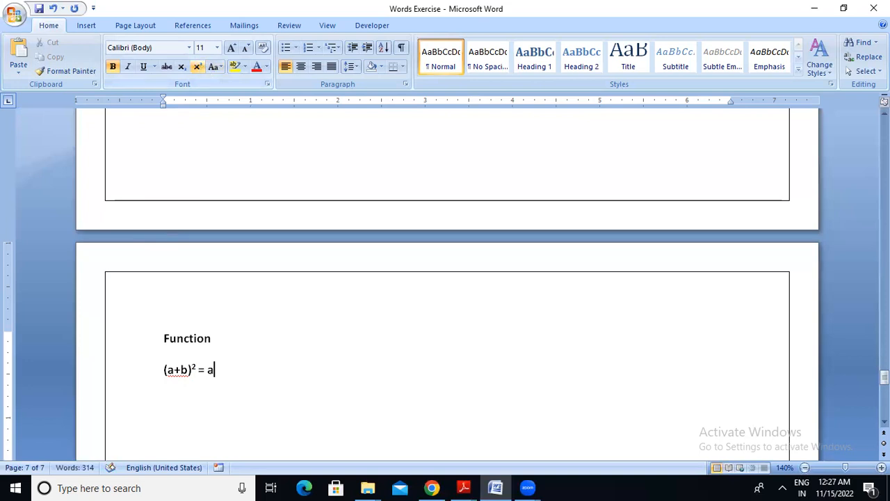
text(*a + 2ab+ b*b)
key(Return)
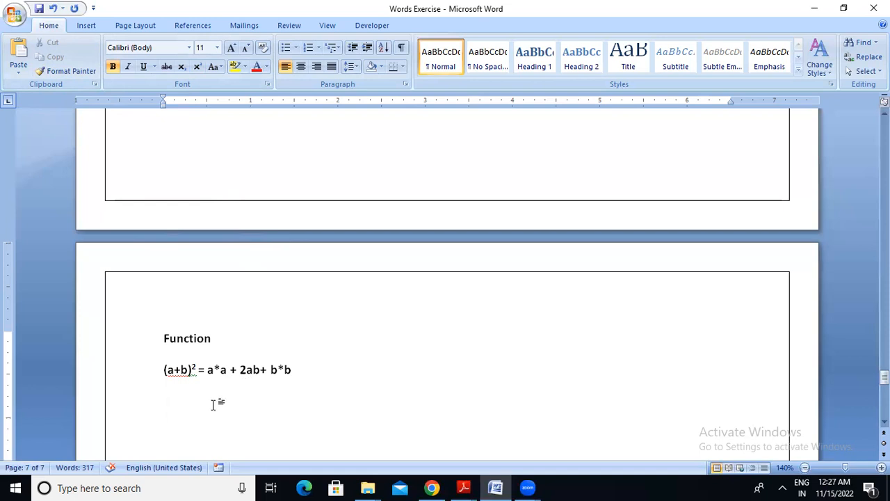
Write the function header "F1(int a, int b)" under the formula, followed by an opening brace on its own line.
text(F1(int a,)
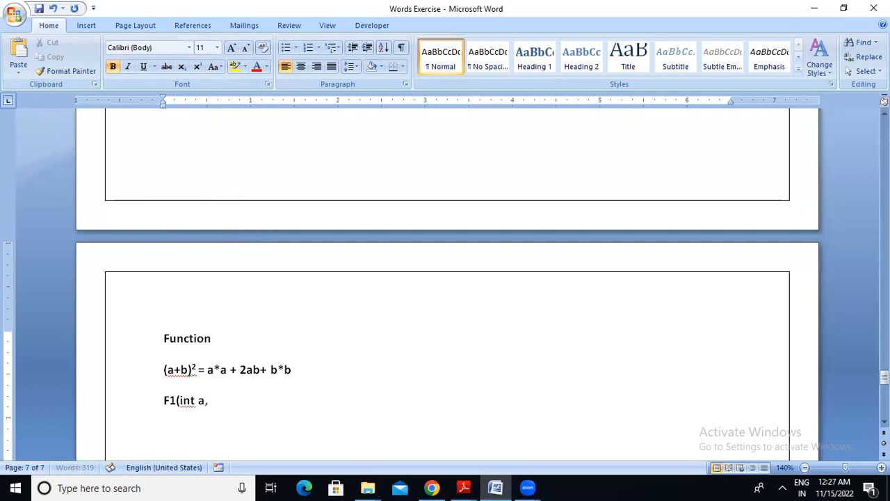
text( int b/)
key(BackSpace)
text())
key(Return)
text({)
Copy the formula line into the function body below the opening brace, end it with a semicolon and add the closing brace.
drag(164, 369, 300, 374)
key(ctrl+c)
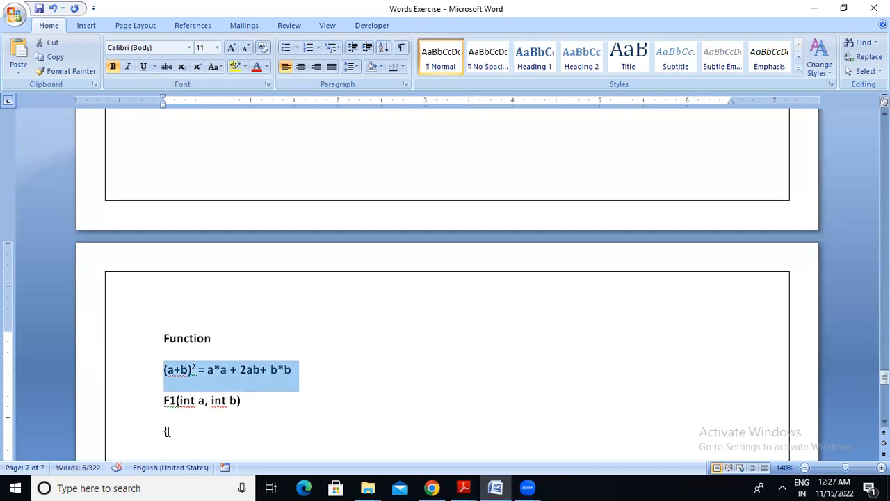
click(182, 438)
key(Return)
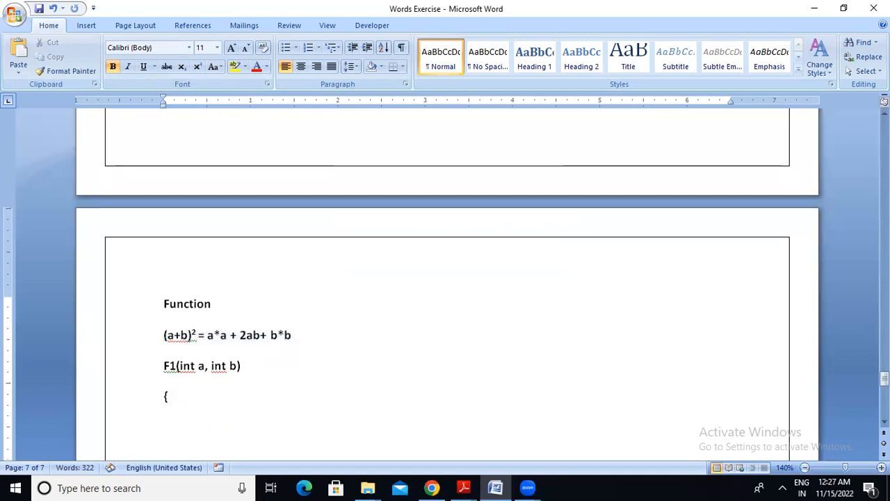
key(ctrl+v)
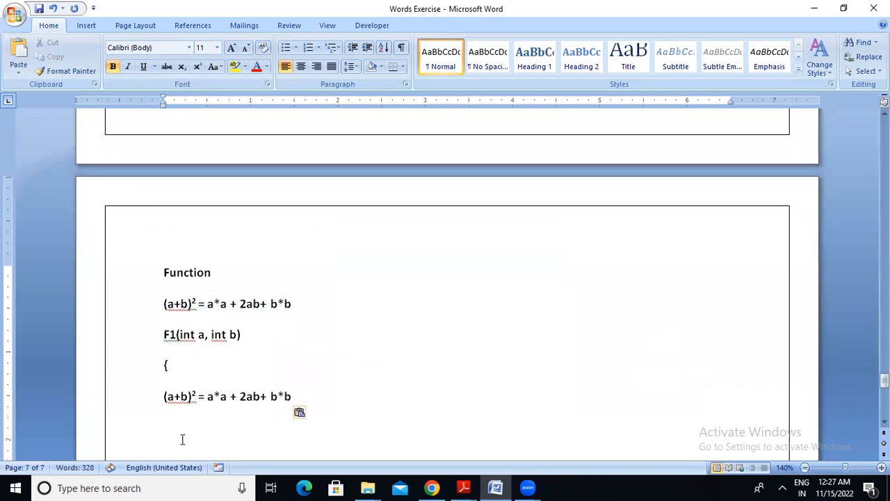
click(307, 399)
text(;)
key(Return)
text(})
double_click(165, 335)
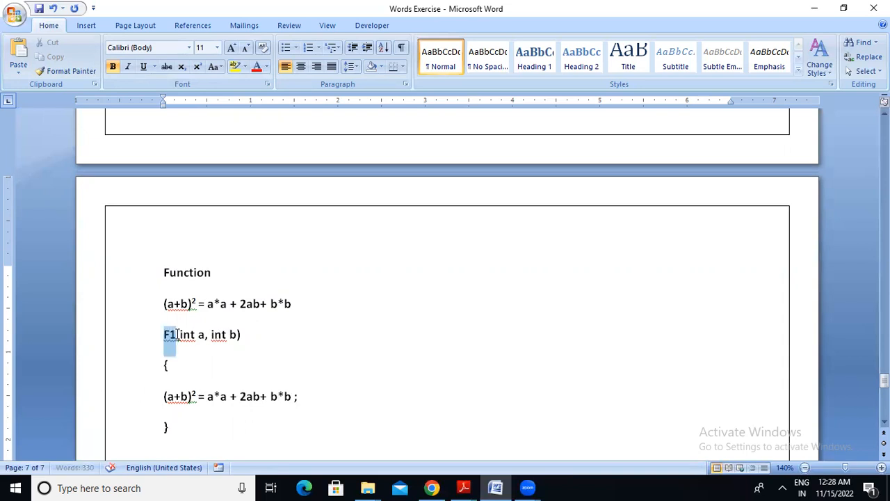
drag(179, 335, 235, 336)
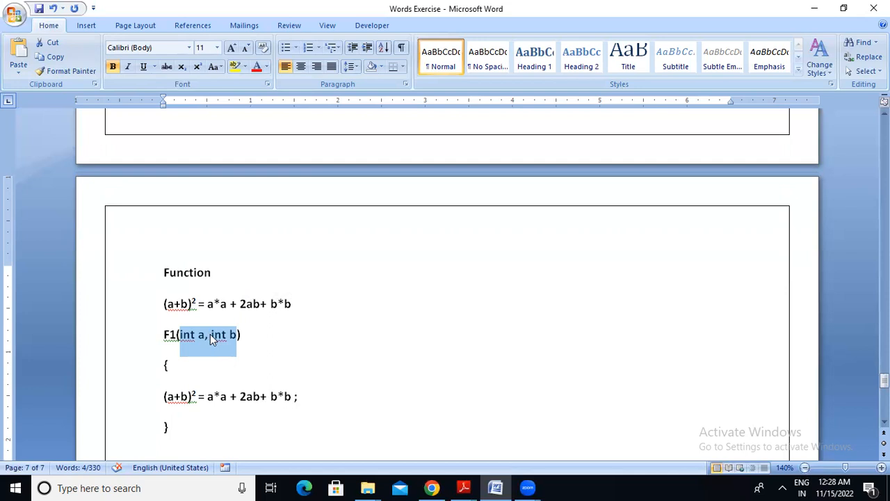
click(278, 341)
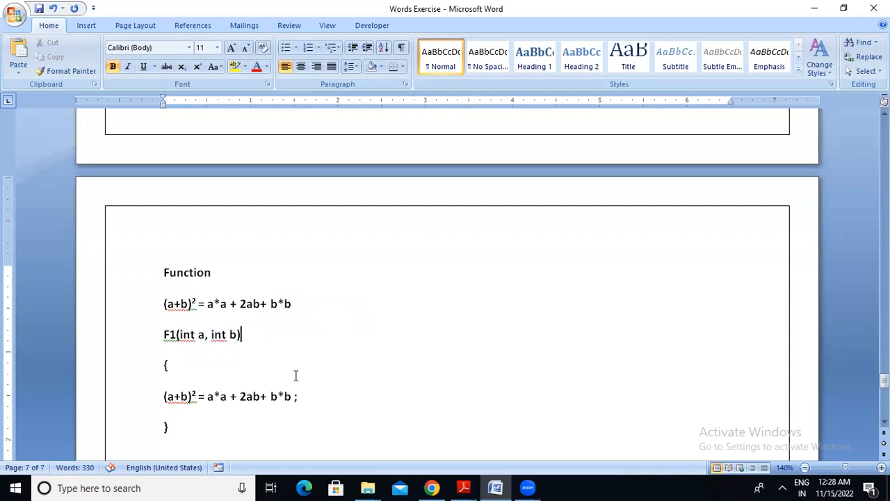
Add the line "call F1(23, 25) ;" below the closing brace after an empty line, reversing the automatic capitalization of "call".
click(196, 424)
key(Return)
key(Return)
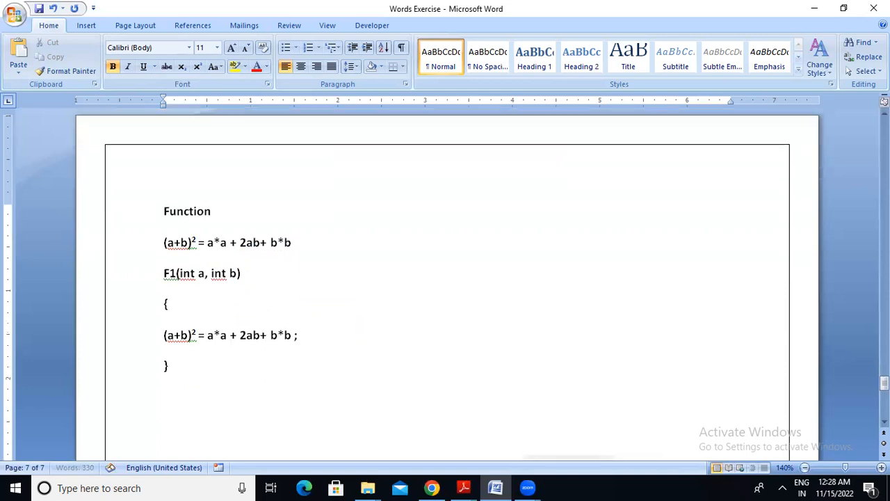
text(Cal)
key(BackSpace)
key(BackSpace)
key(BackSpace)
text(call F1(23, 25) )
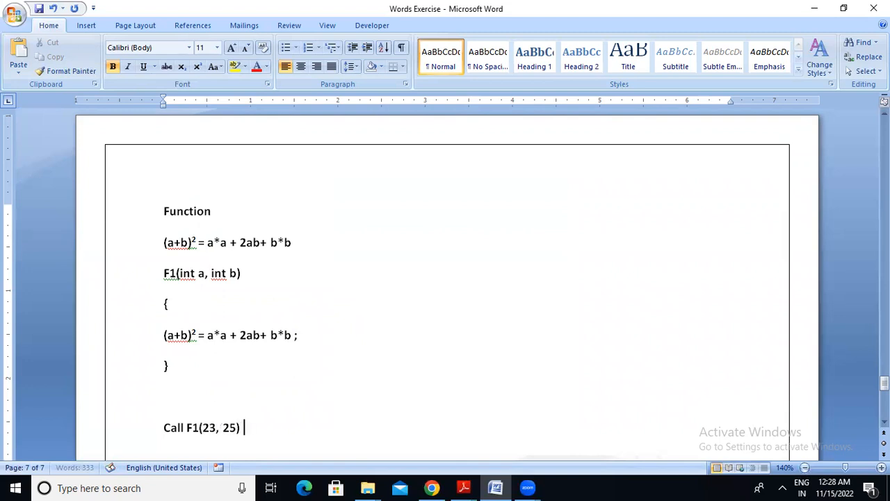
text(;)
click(170, 439)
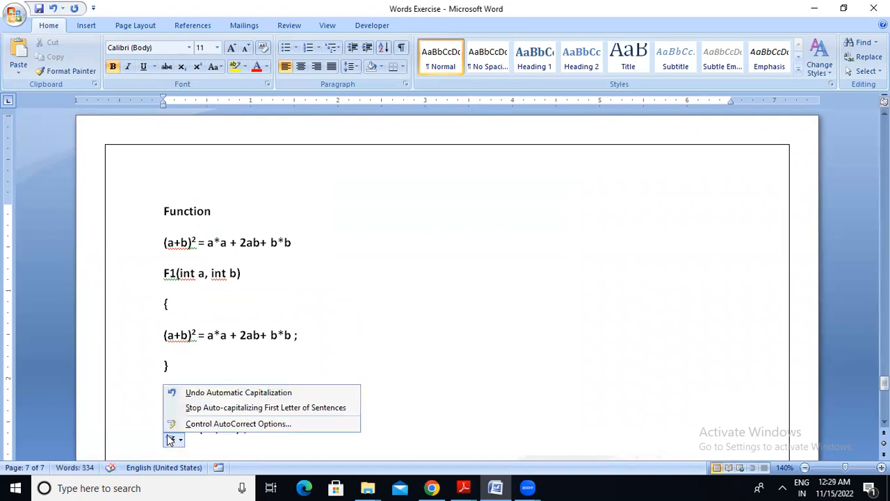
click(213, 397)
click(253, 427)
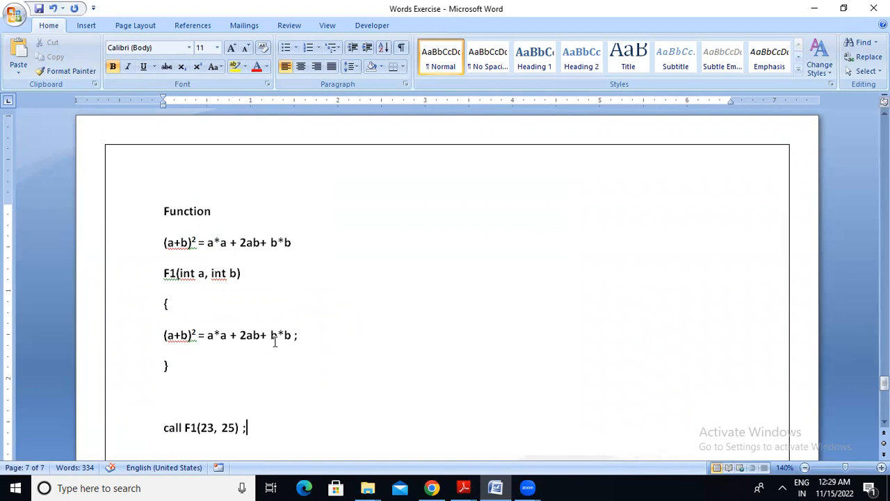
Insert "return" in lowercase before the formula inside the function body, reversing its automatic capitalization.
click(164, 335)
text(retu)
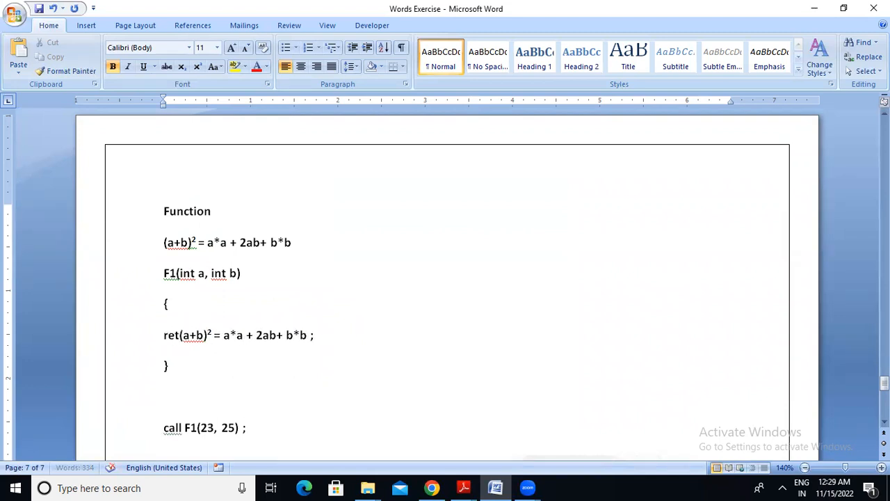
text(rn)
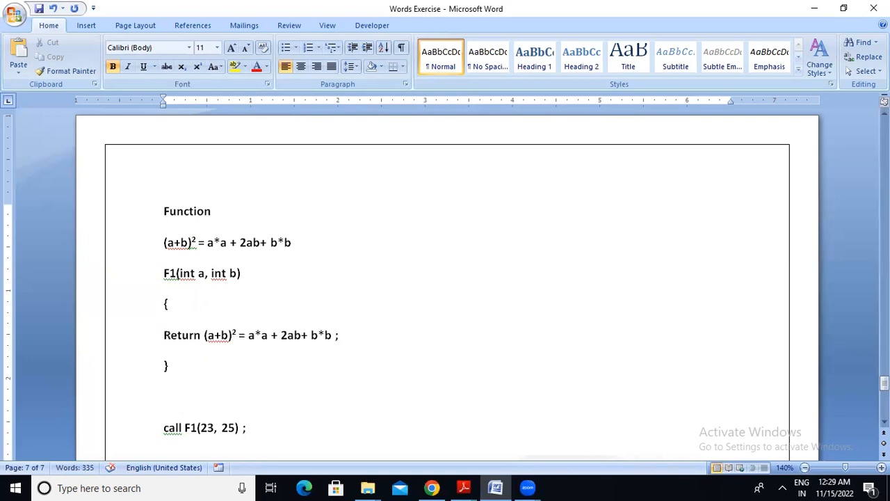
click(174, 347)
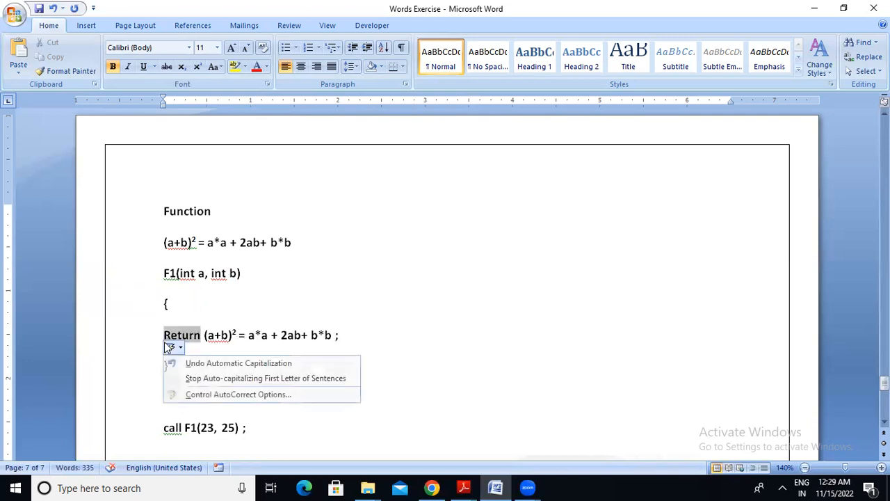
click(189, 363)
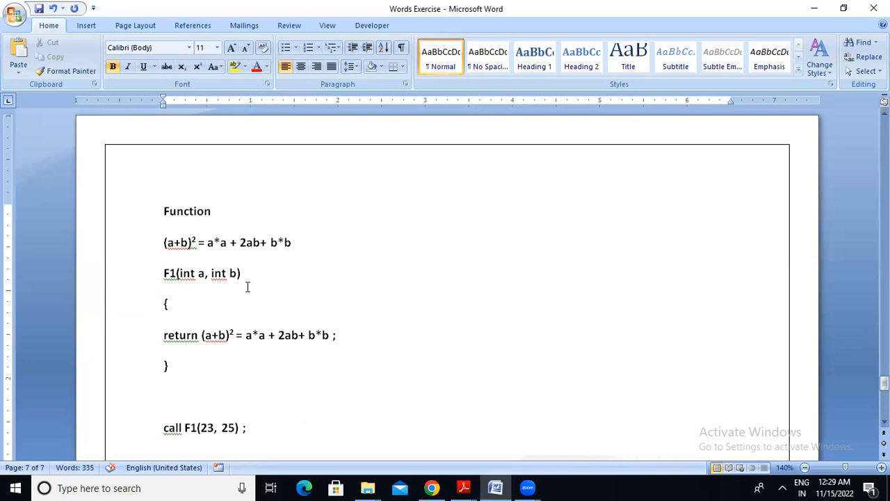
Run the existing macro Macro1 on a new line beneath the call line.
key(Return)
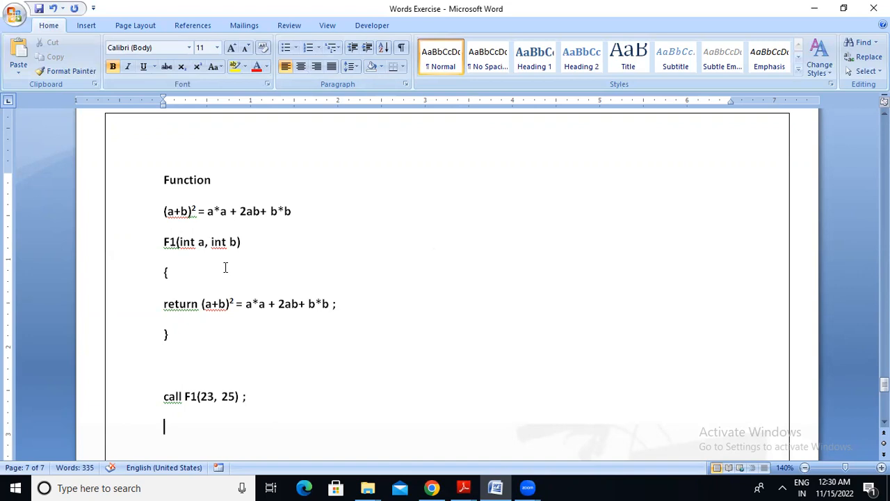
click(323, 28)
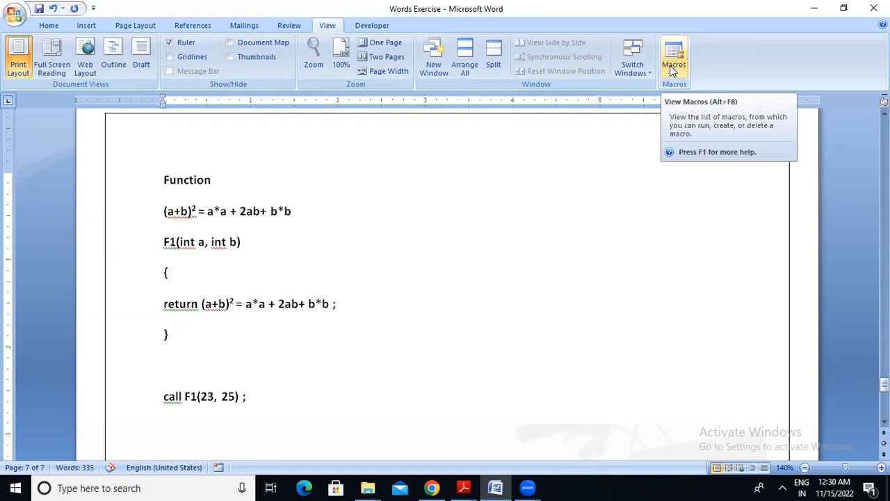
click(674, 75)
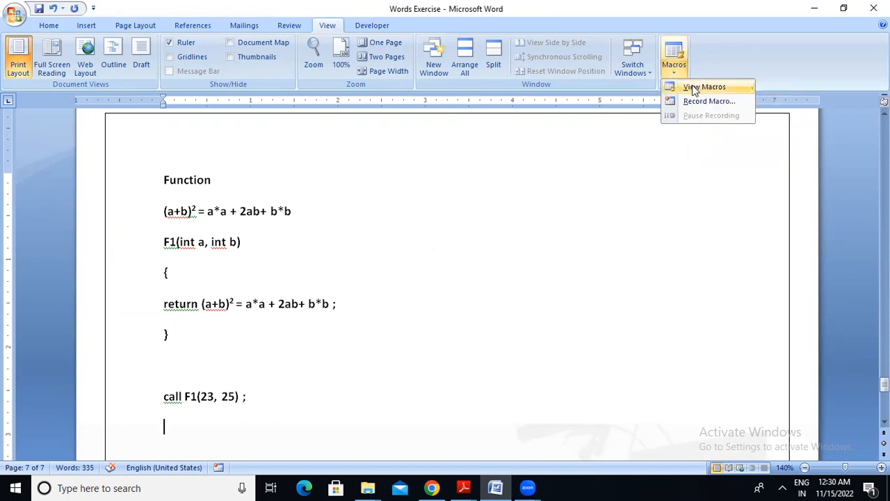
click(693, 85)
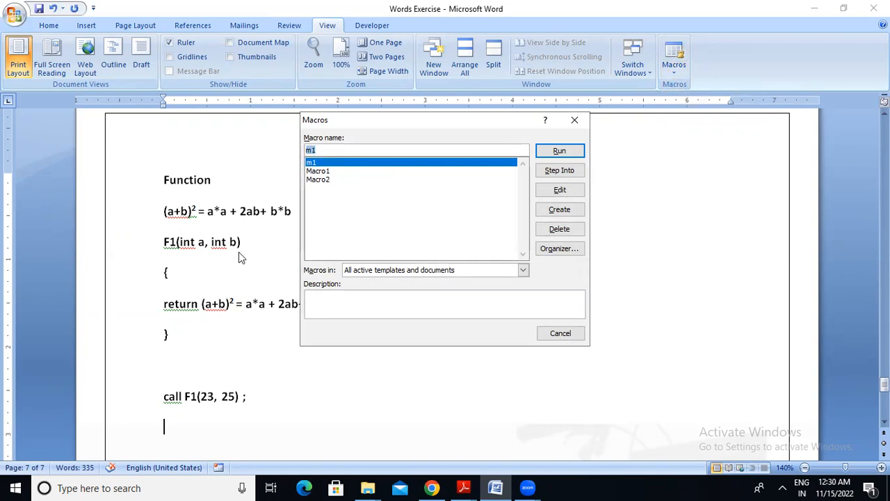
click(341, 170)
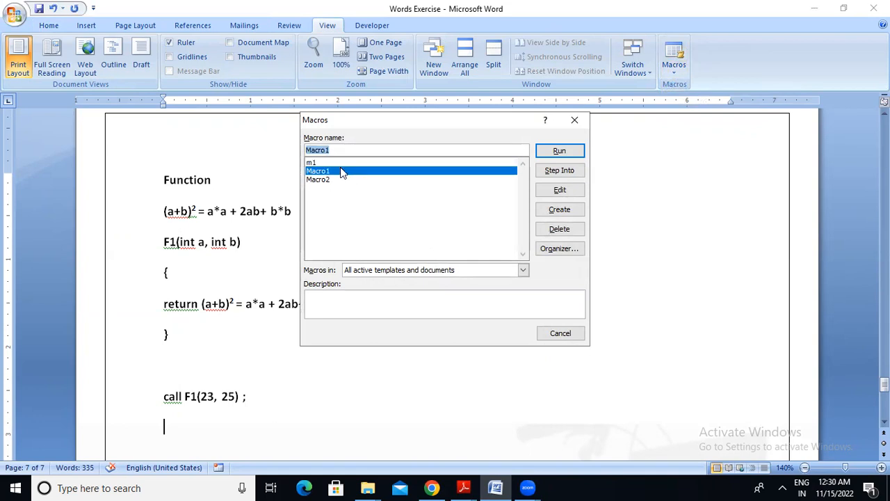
click(559, 152)
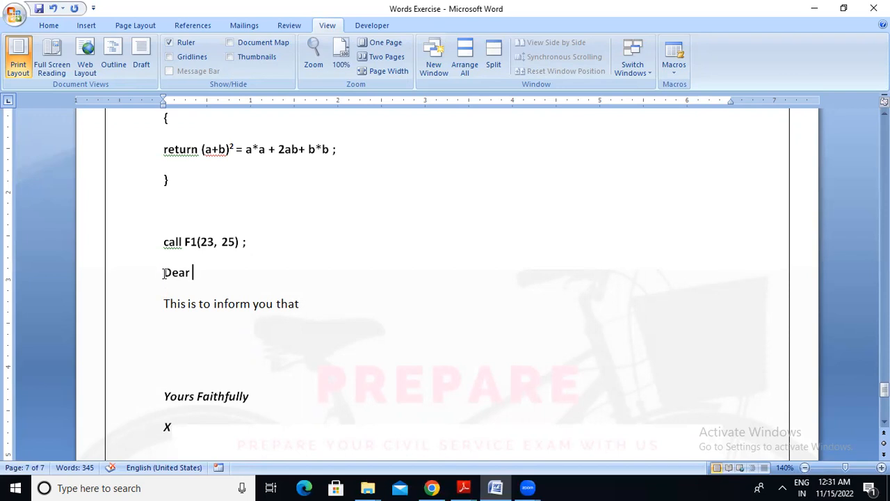
drag(164, 272, 310, 313)
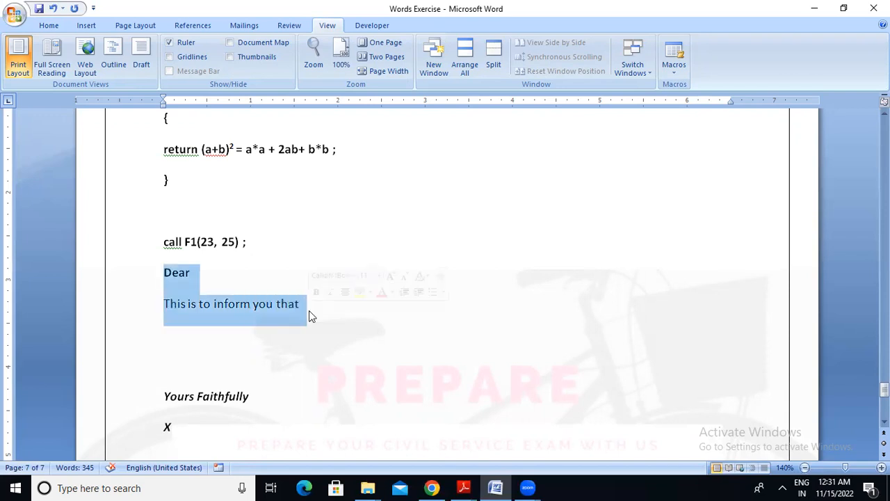
drag(160, 392, 178, 414)
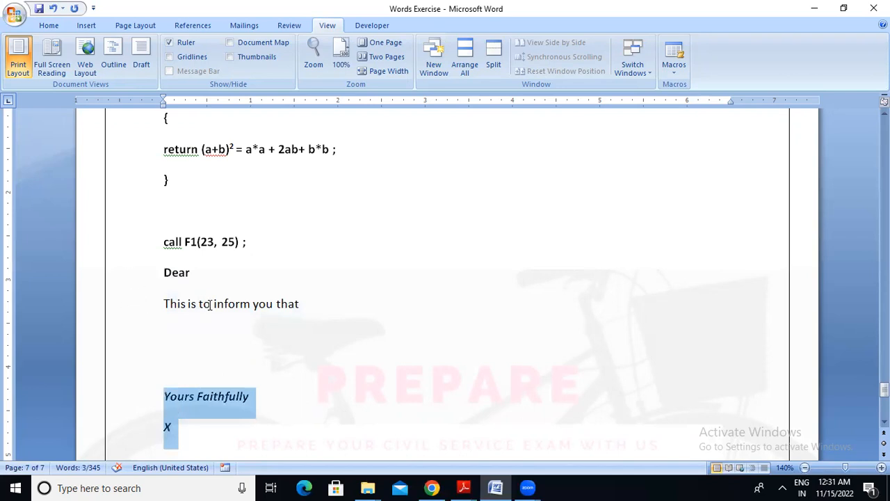
click(288, 306)
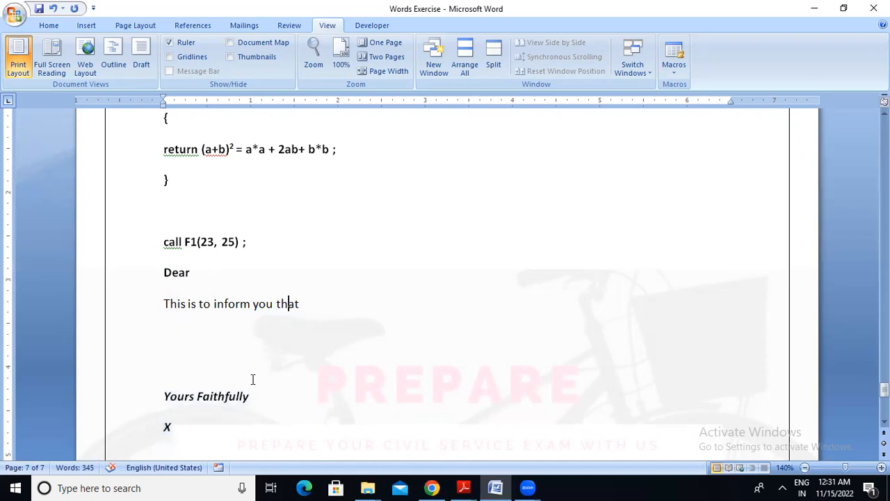
Insert the letter template ("Dear", "This is to inform you that", "Yours Faithfully", "X") two more times below the first and add blank lines.
click(188, 420)
key(Return)
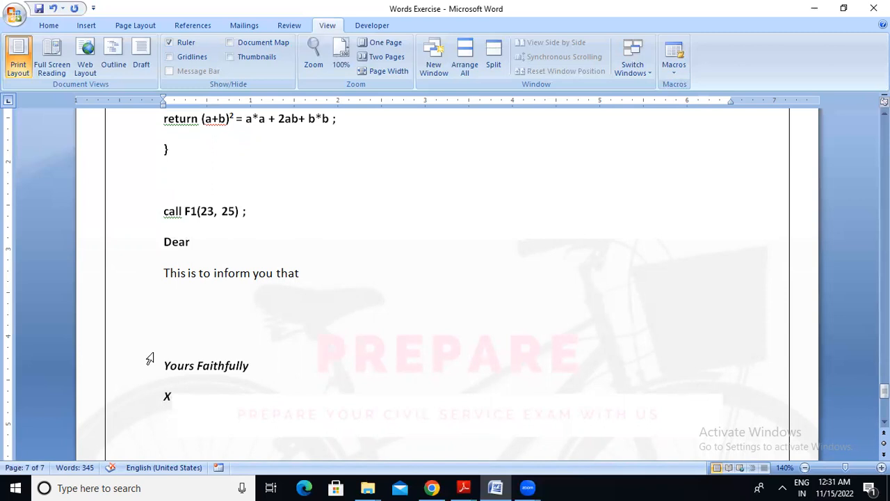
text(Dear This is to inform you that   Yours Faithfully X)
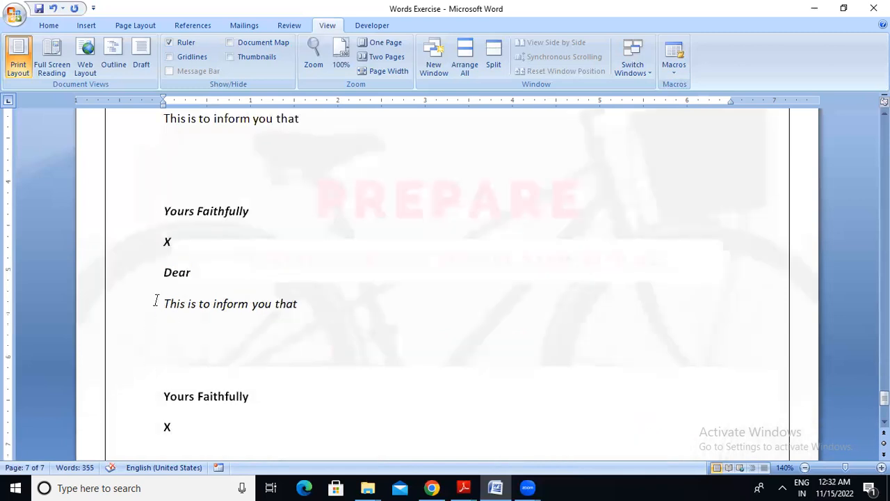
key(Return)
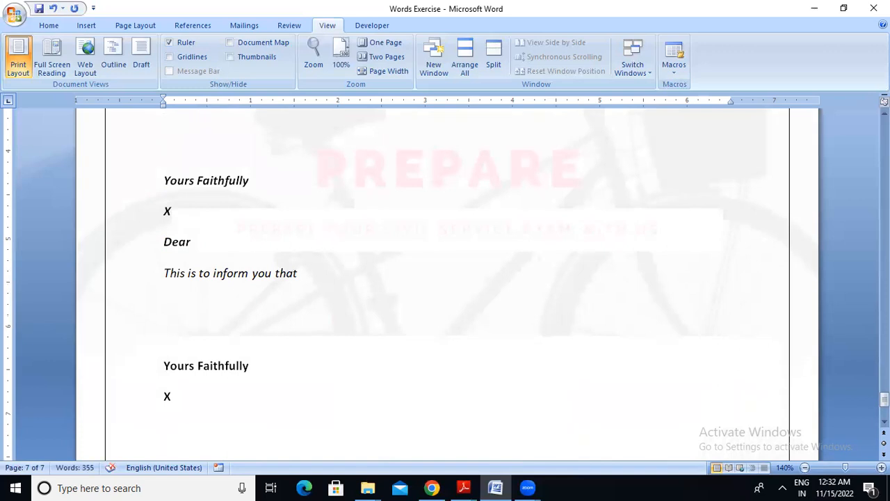
text(Yours Faithfully X Dear This is to inform you that)
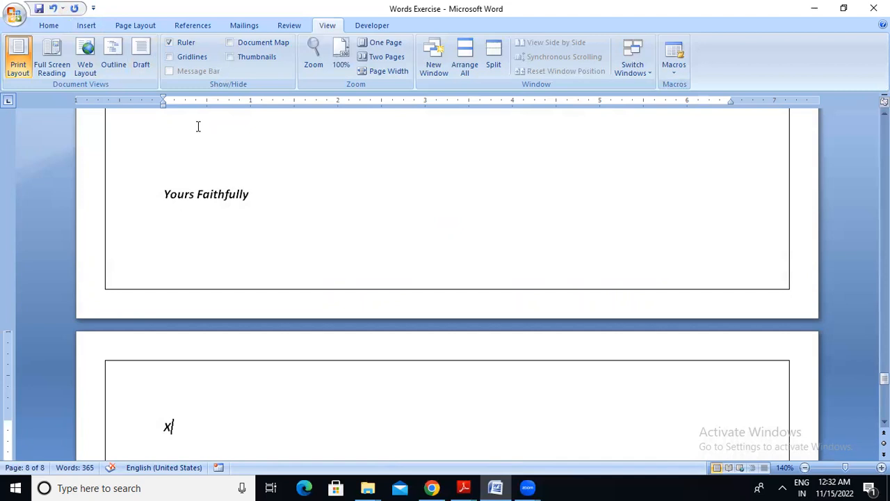
key(Return)
key(Return)
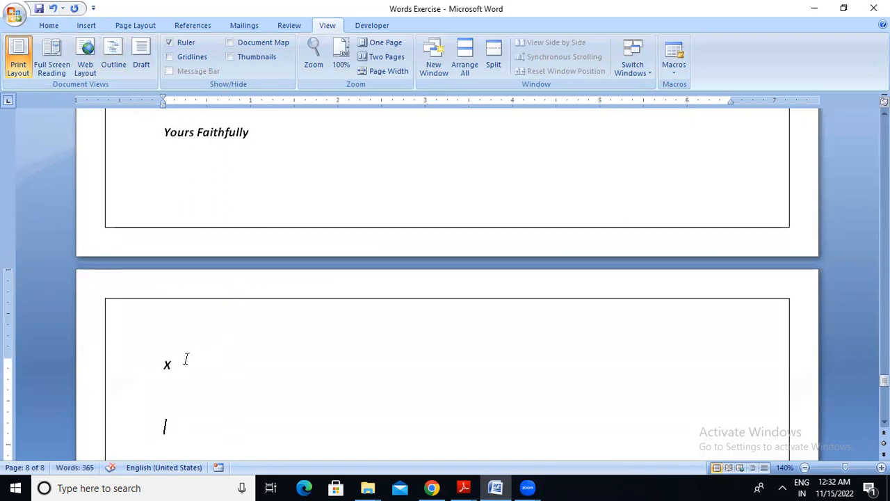
Delete all the inserted letter template text below the call line.
drag(179, 362, 161, 172)
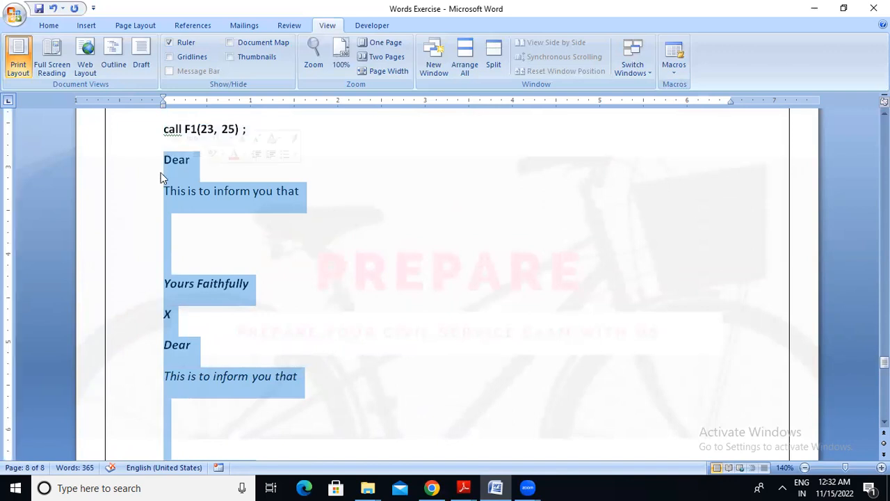
key(Delete)
key(Return)
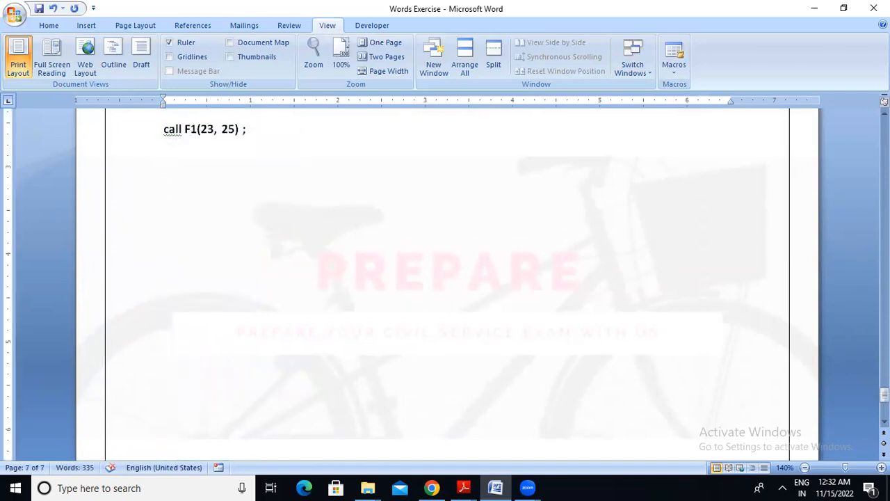
Start recording a new macro named Macro3 for all documents, with Ctrl+3 assigned as its shortcut.
click(675, 73)
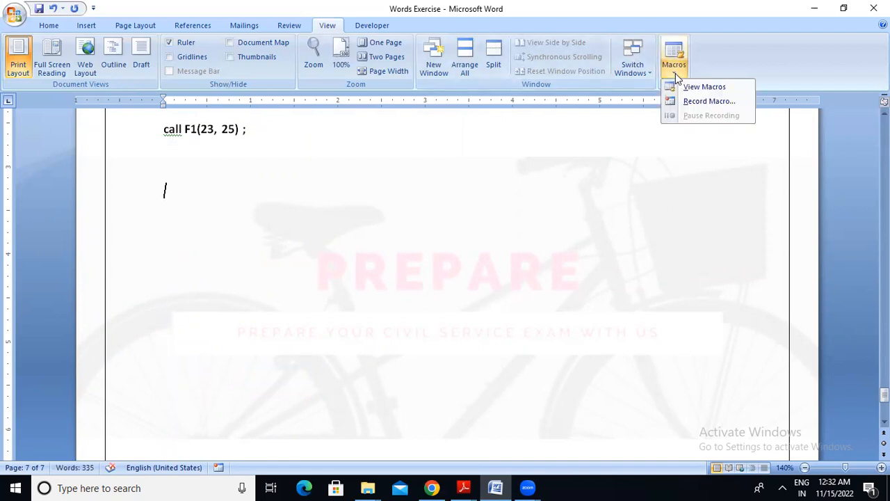
click(708, 103)
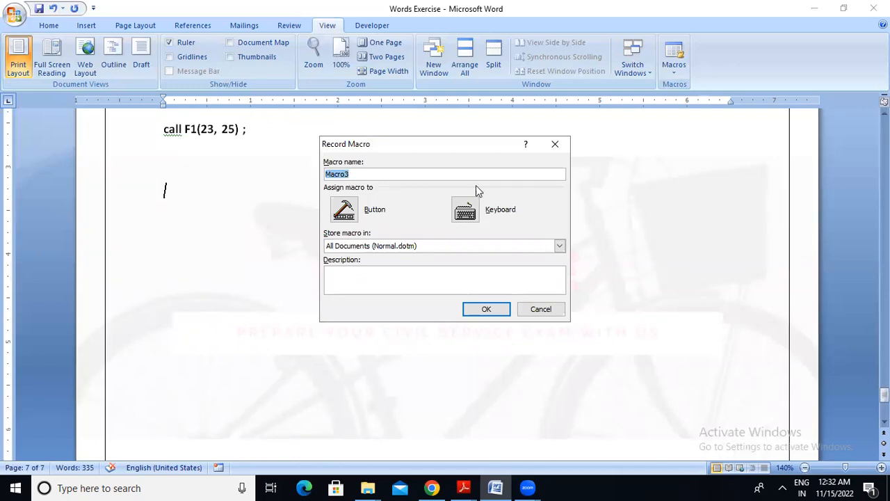
click(466, 210)
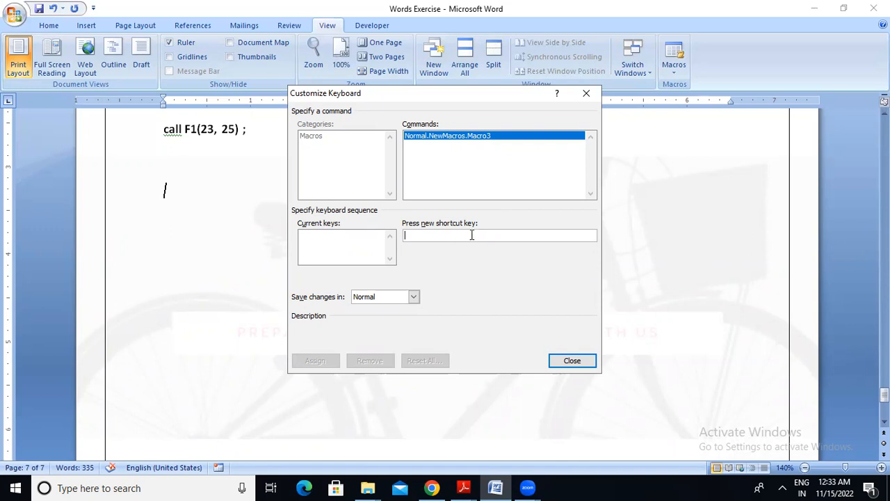
key(ctrl+3)
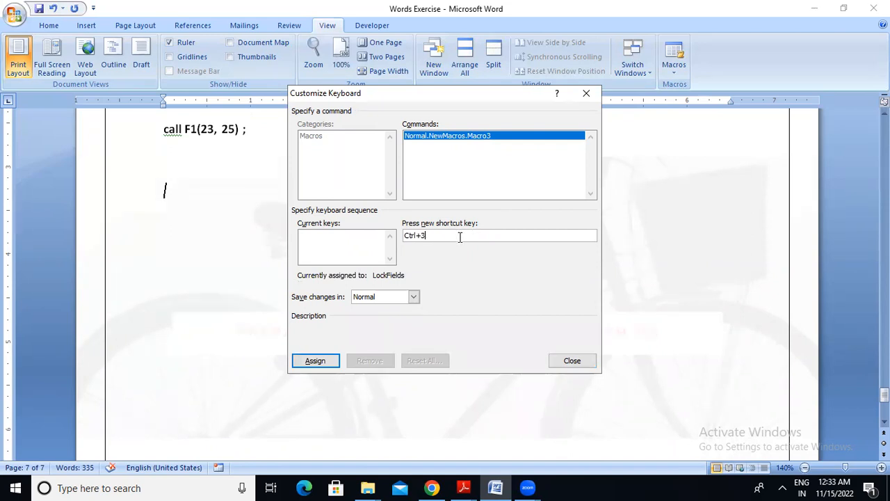
click(313, 363)
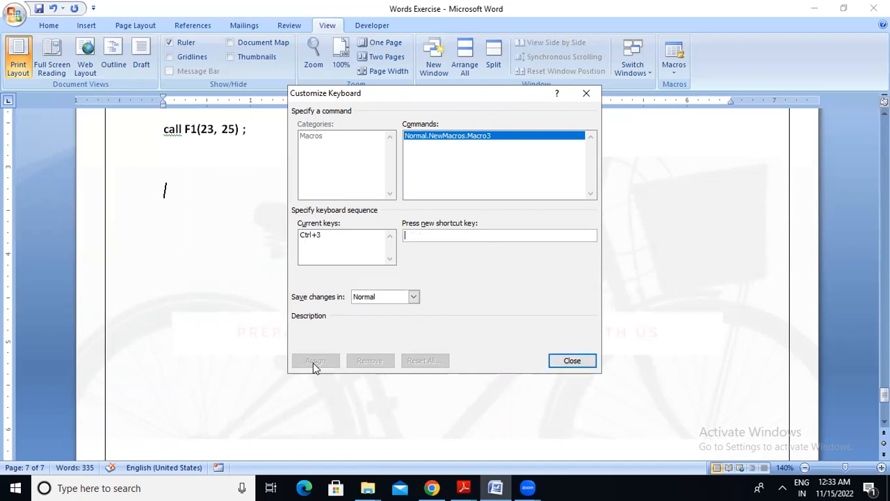
click(573, 361)
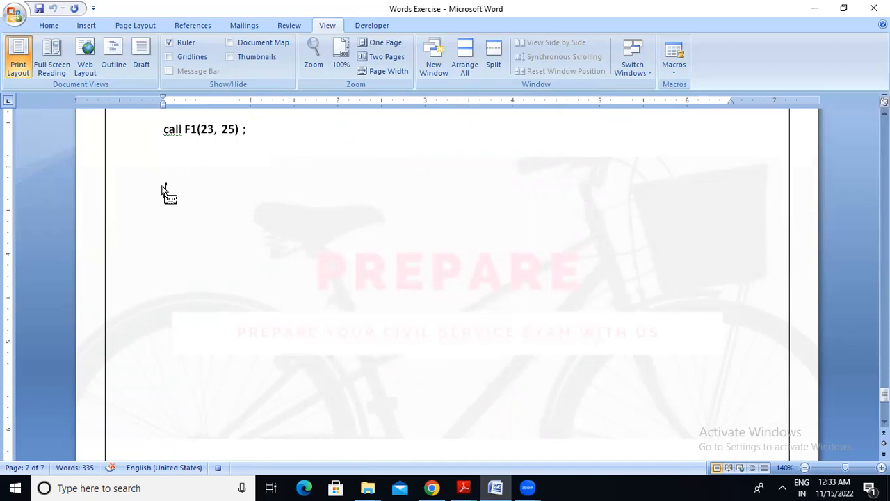
Write the salutation "Dear X," and, two paragraphs below, "I hereby would like to invite you to the ...... event on ........".
text(Dear X,)
key(Return)
key(Return)
text(I hereby would)
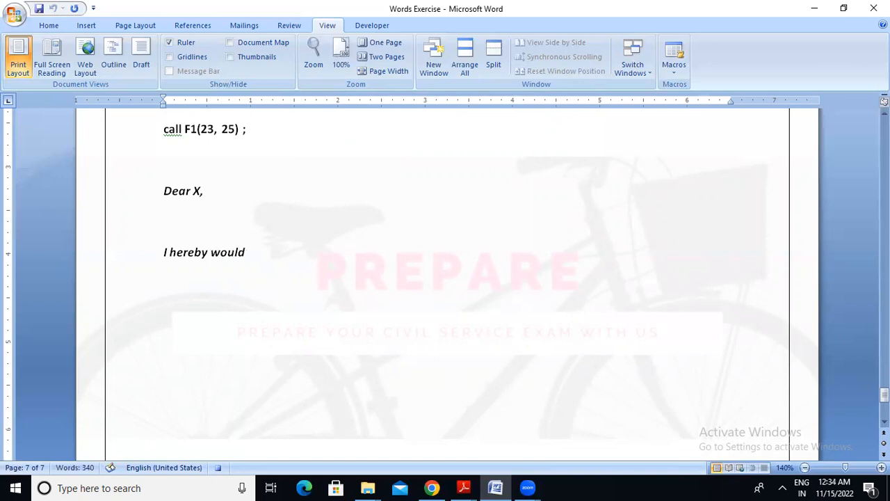
text( like to inv)
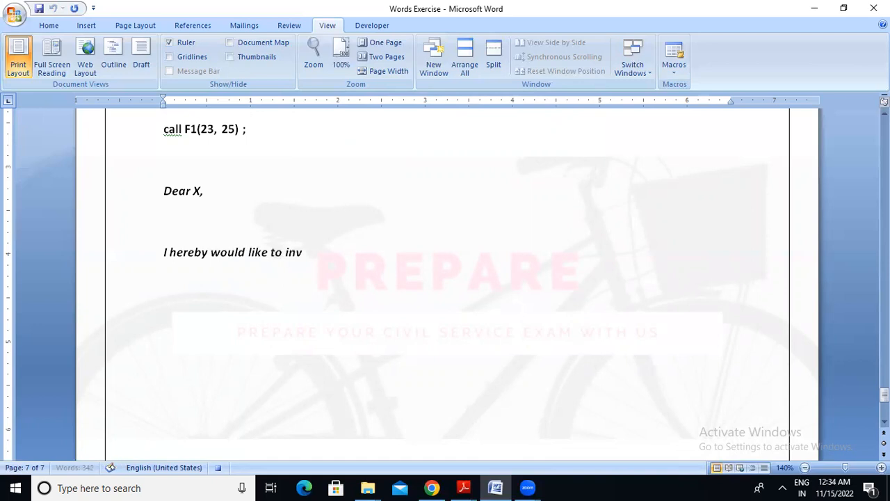
text(ite you to thr)
key(BackSpace)
text(e ......)
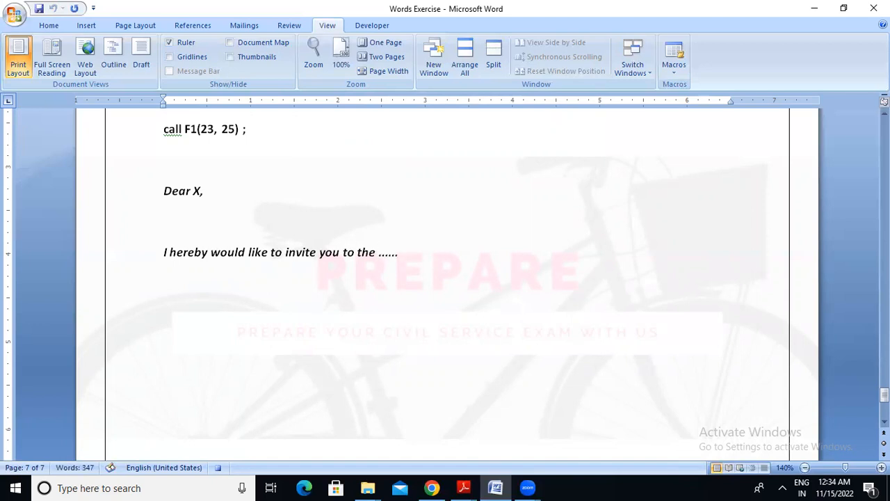
text( event)
text( omn)
key(BackSpace)
key(BackSpace)
text(n)
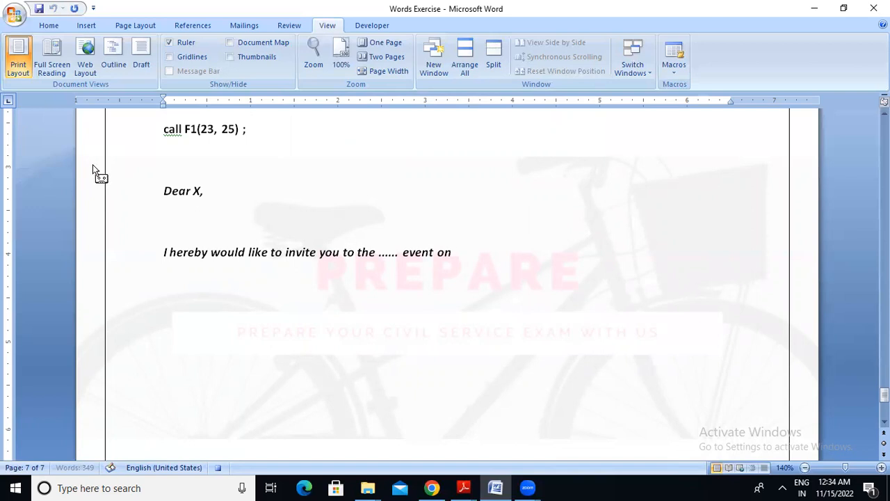
text( ........)
Add the closing "Yours Faithfully" and signature "X" below the invitation sentence, and stop recording the macro.
key(Return)
key(Return)
key(Return)
text(Your)
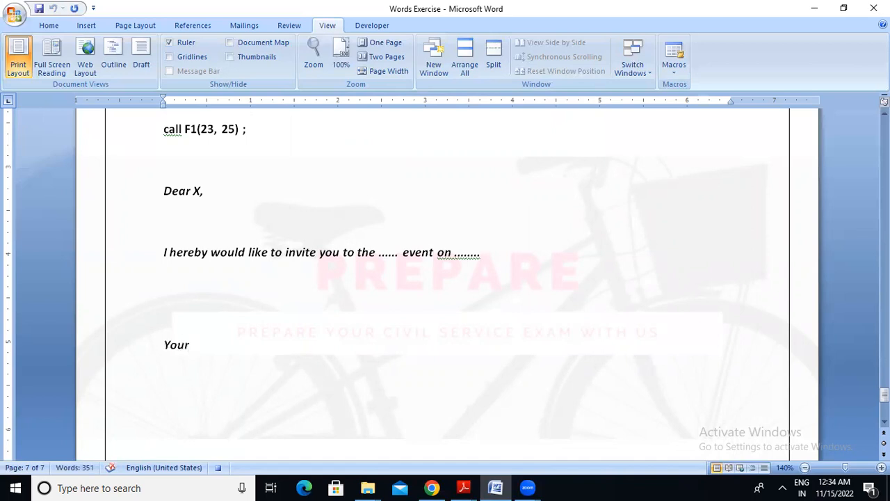
text(s Faithfully)
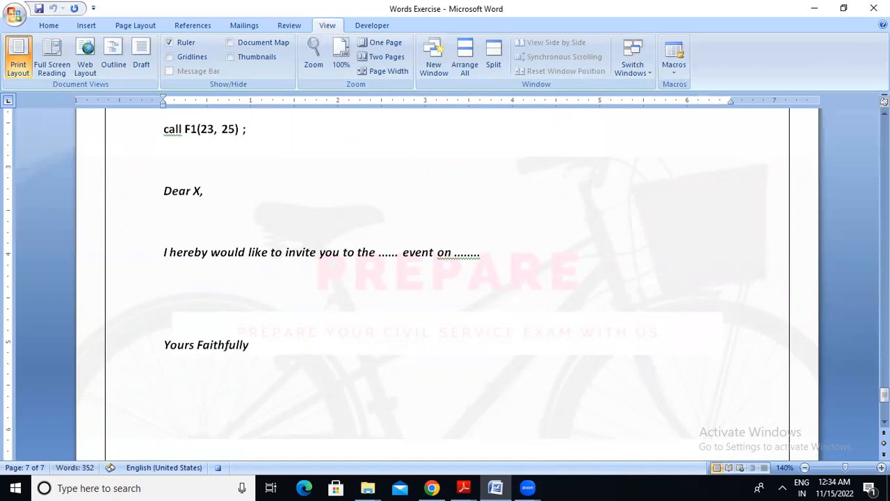
key(Return)
key(Return)
text(X)
click(673, 70)
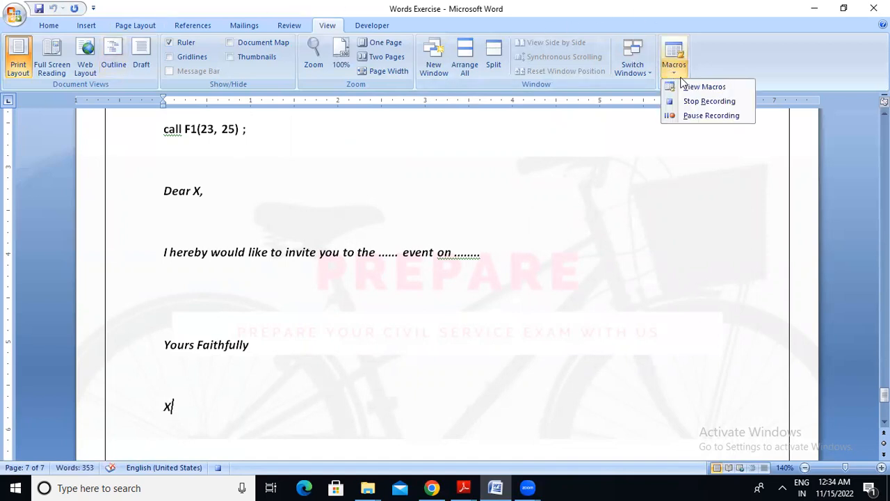
click(699, 102)
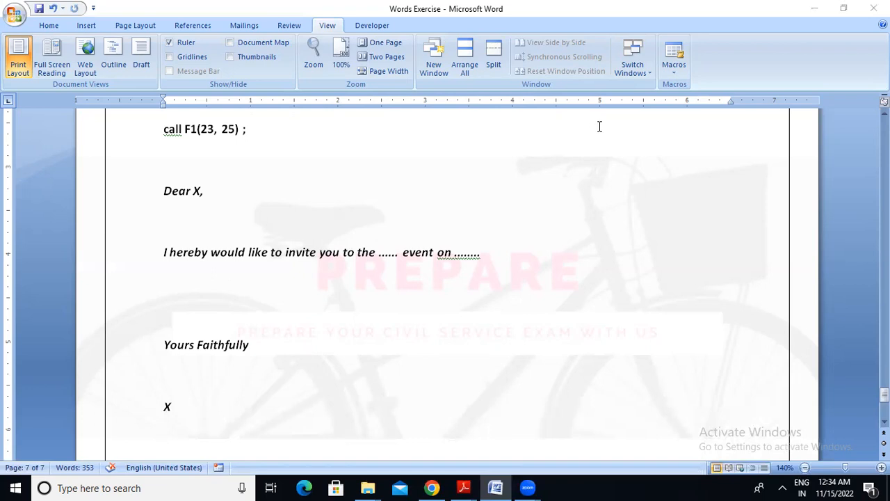
Check the list of available macros for the newly recorded one and close it.
key(alt+Tab)
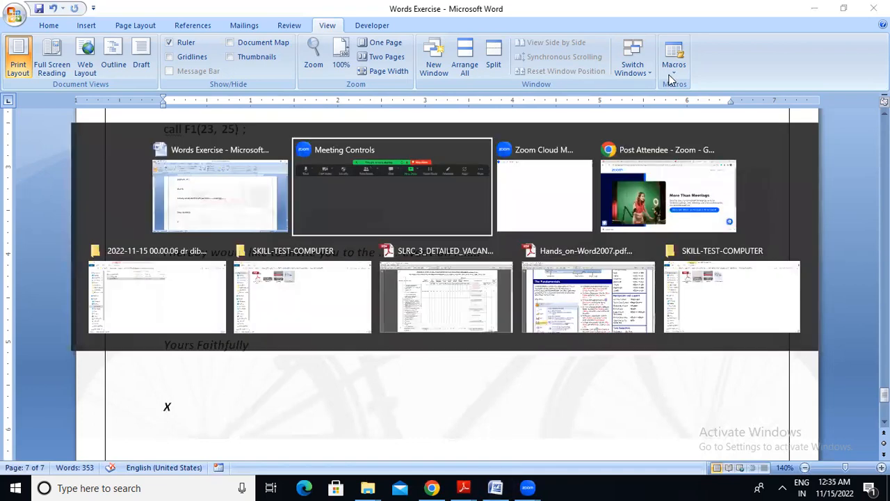
click(670, 78)
click(686, 84)
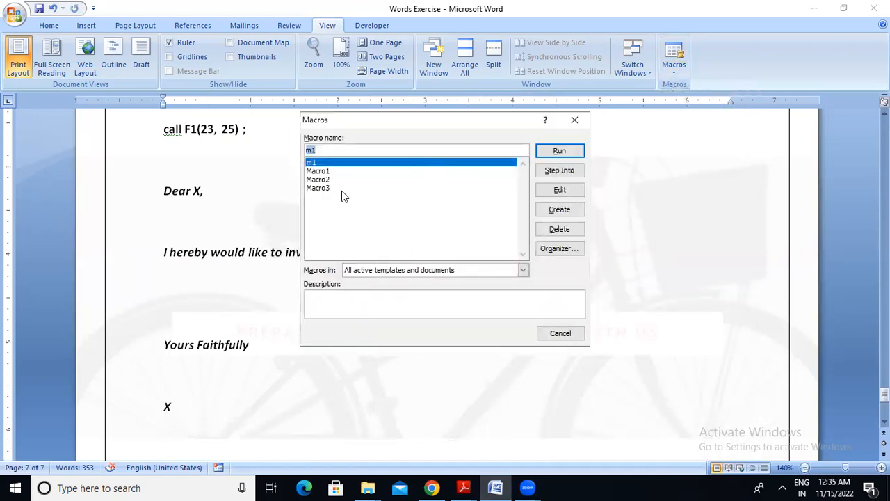
click(576, 121)
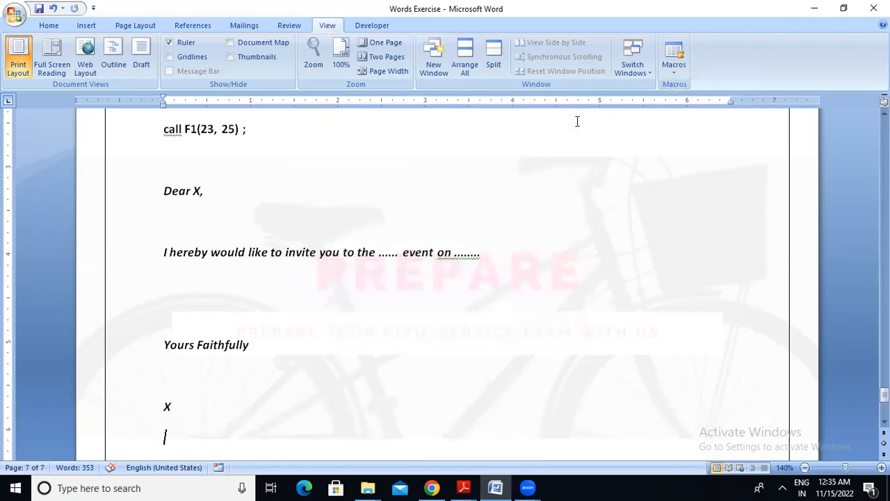
Insert the recorded invitation letter two more times below the original, changing the first inserted copy's signature to Y.
key(ctrl+m)
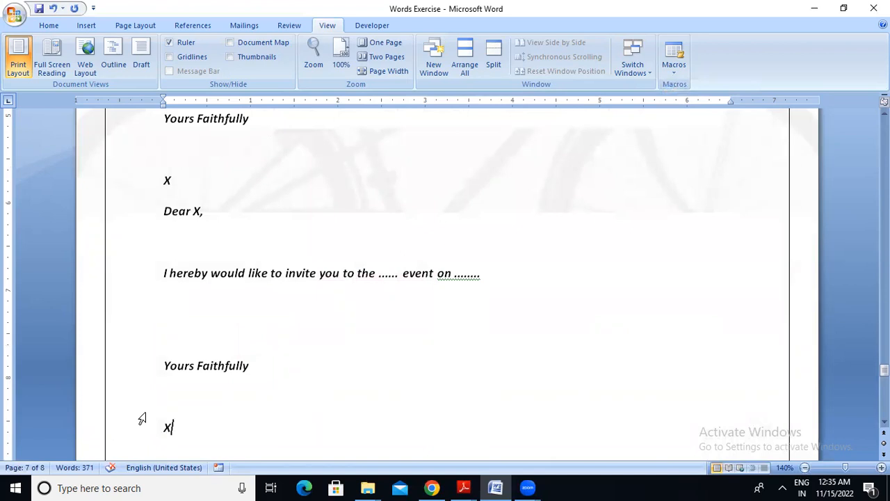
key(BackSpace)
text(Y)
key(Return)
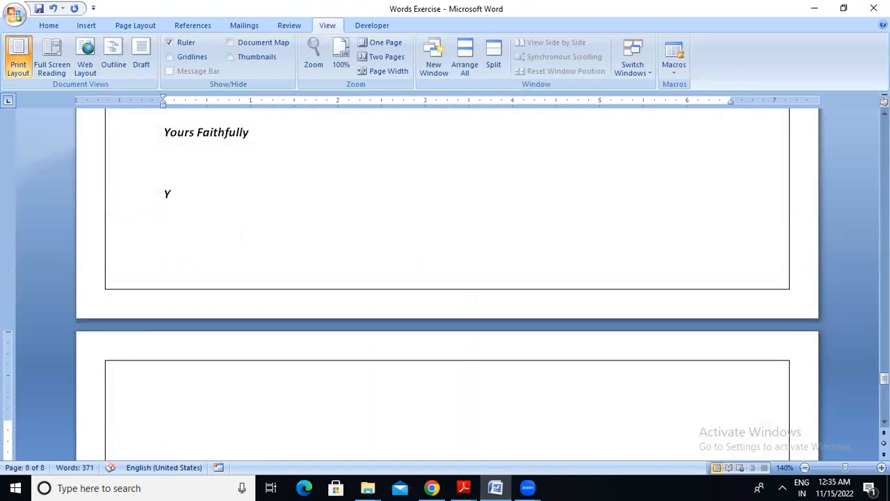
text(Dear X,  I hereby would like to invite you to the ...... event on ........   Yours Faithfully  X)
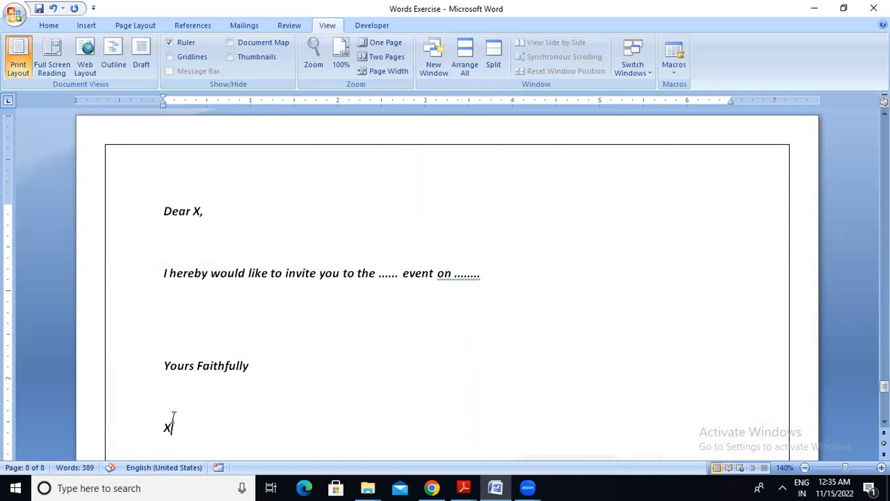
key(Return)
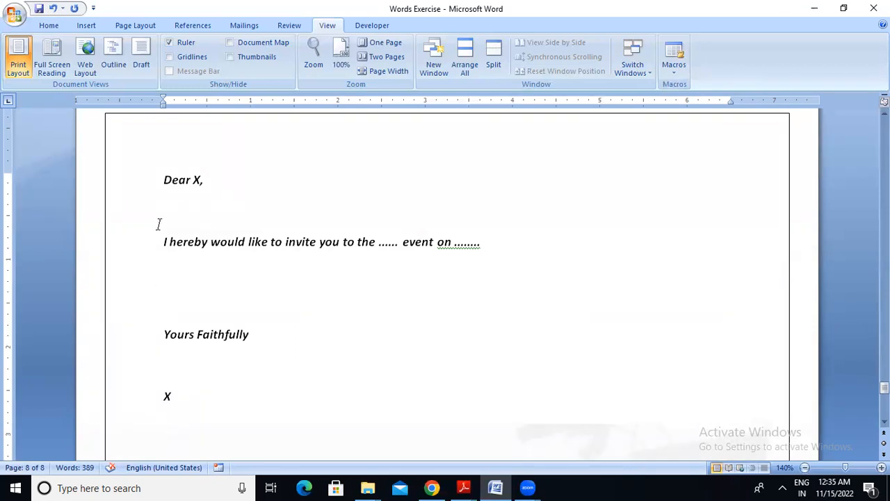
Underline "I hereby would like to invite you to the" in the last letter and color it red.
drag(160, 240, 367, 258)
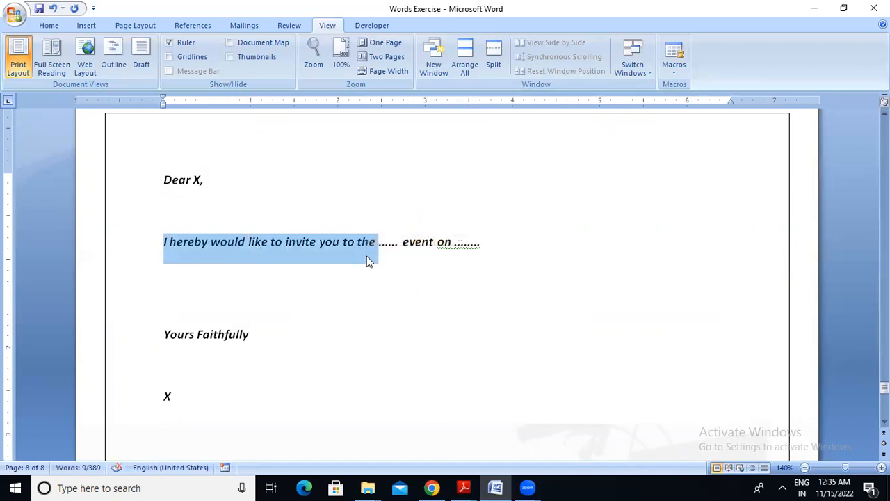
key(ctrl+u)
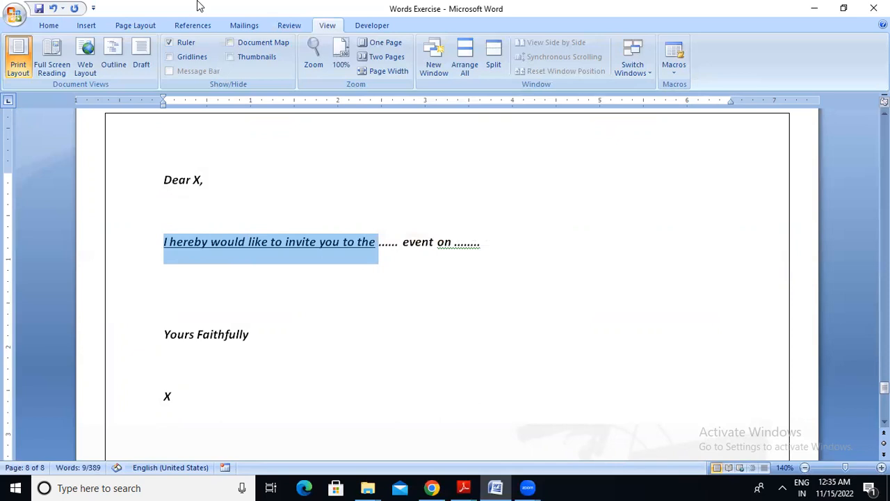
click(63, 26)
click(256, 67)
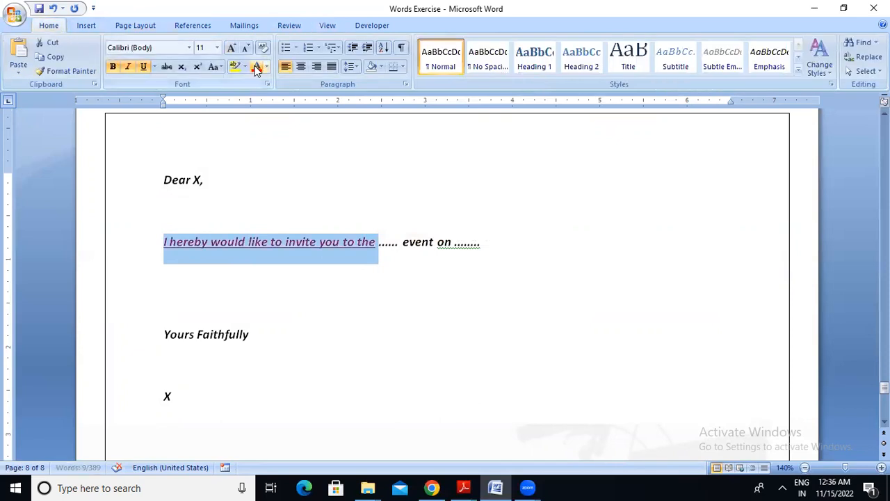
click(341, 325)
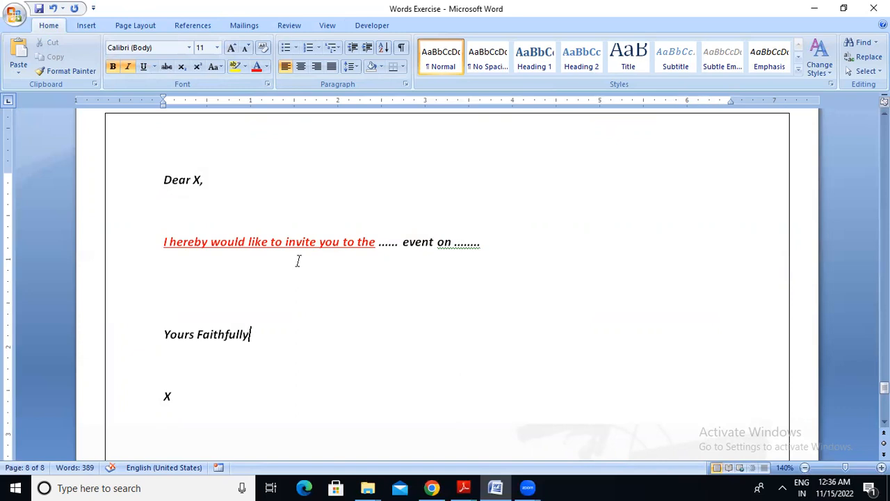
Delete Macro3 from the list of available macros and confirm the deletion.
click(177, 394)
click(339, 19)
click(672, 72)
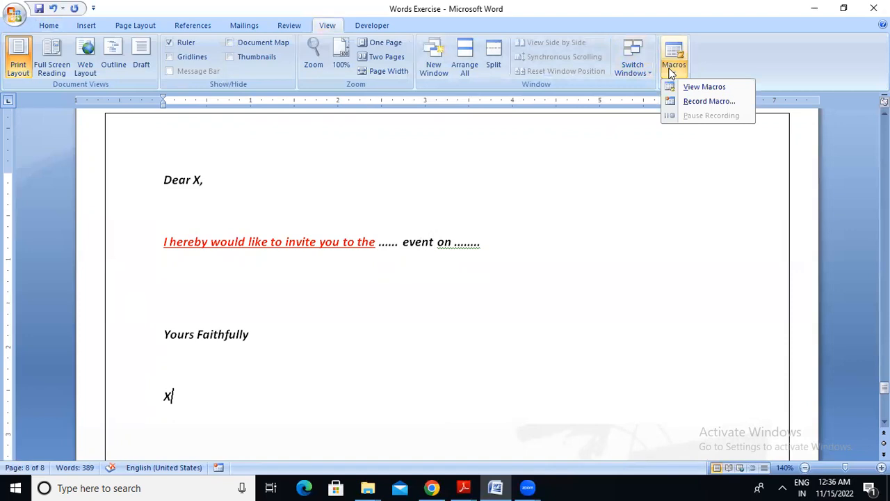
click(689, 86)
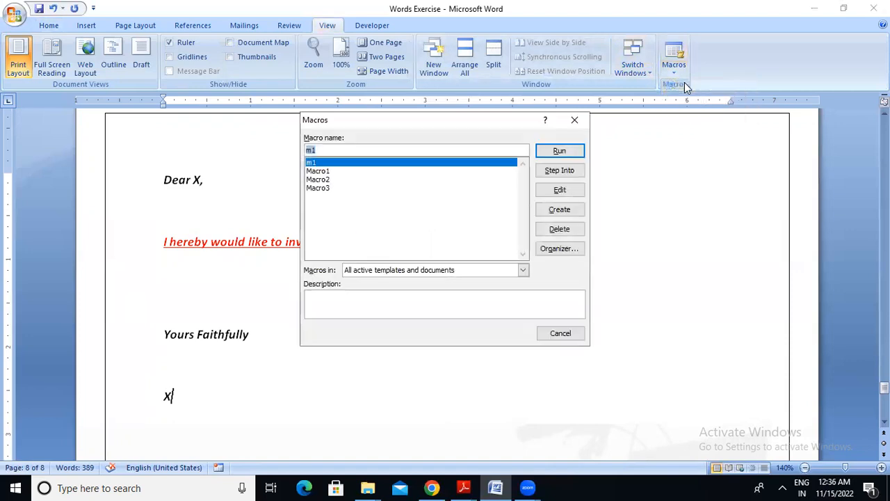
click(330, 189)
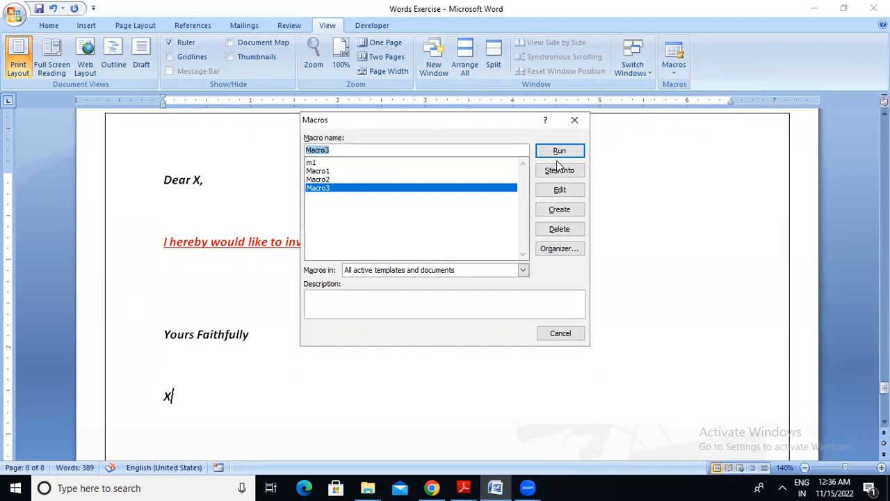
click(564, 230)
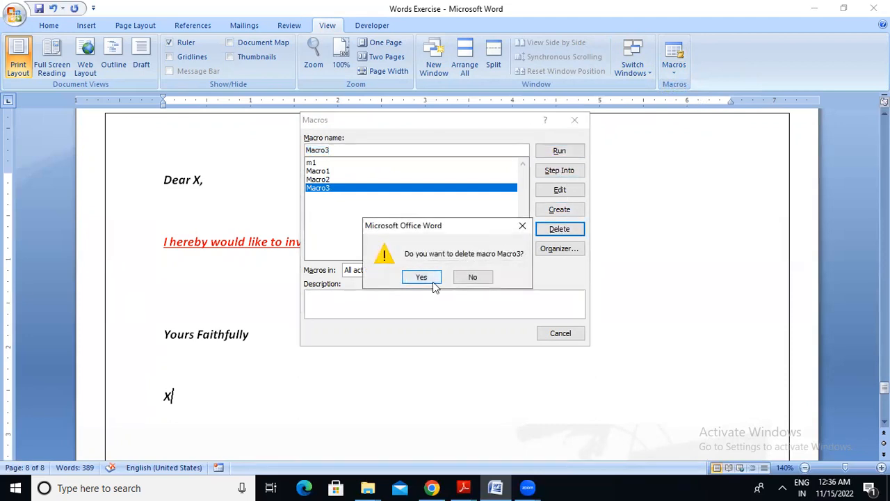
click(432, 278)
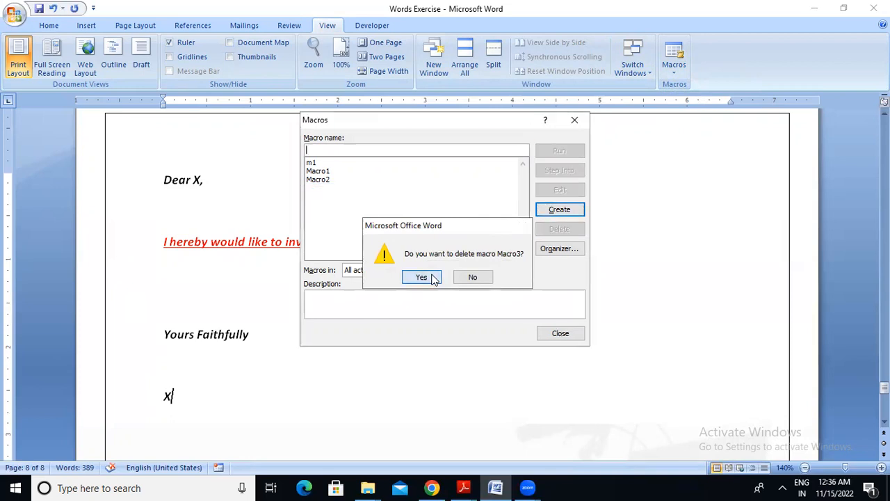
Delete Macro2 as well and close the macro list.
click(334, 181)
click(539, 229)
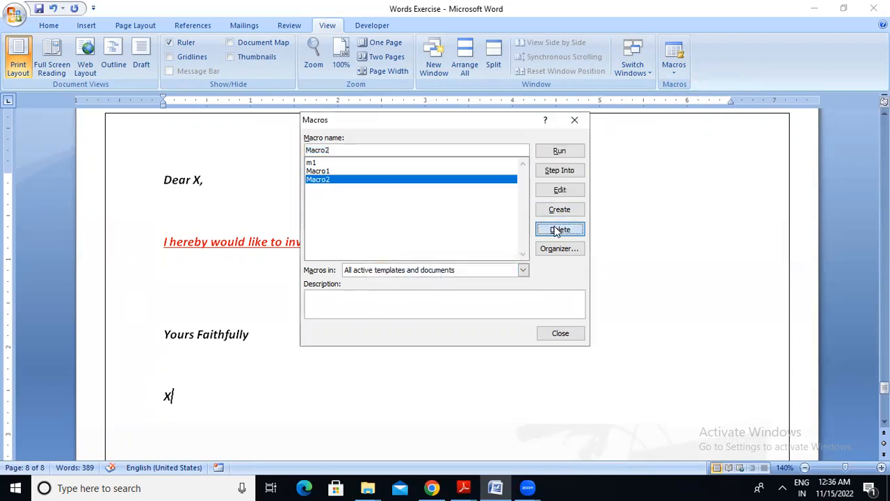
click(423, 276)
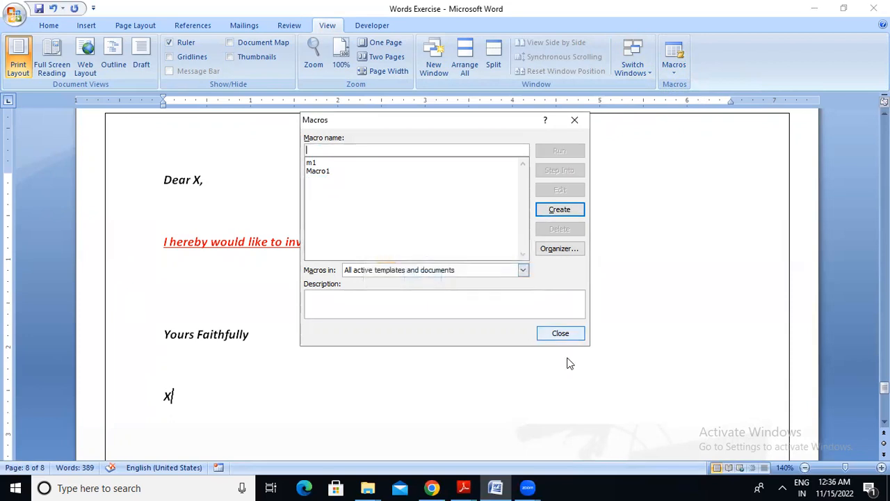
click(566, 335)
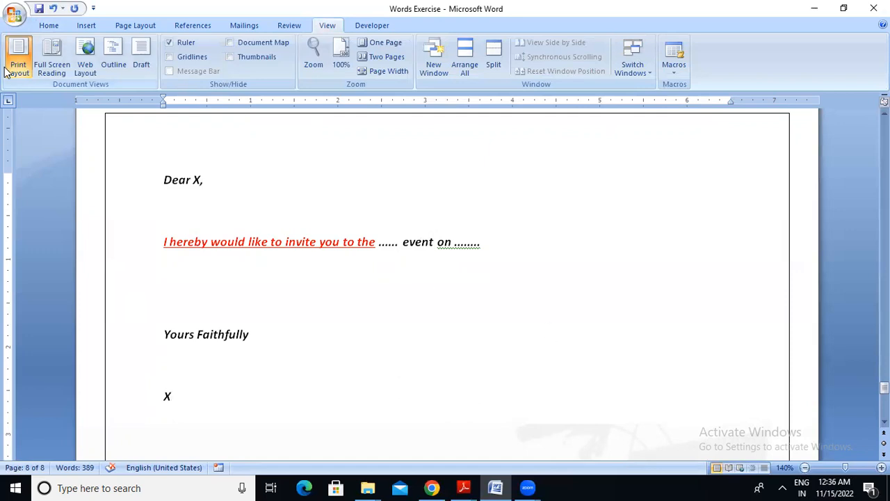
click(44, 26)
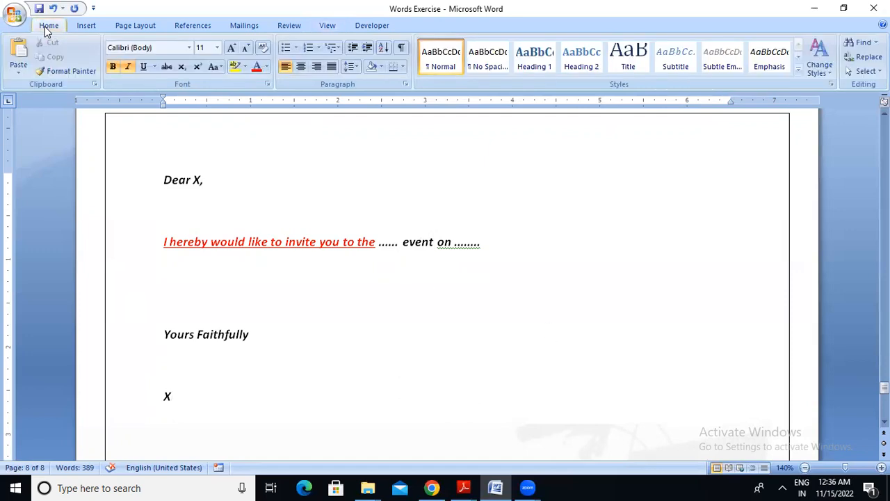